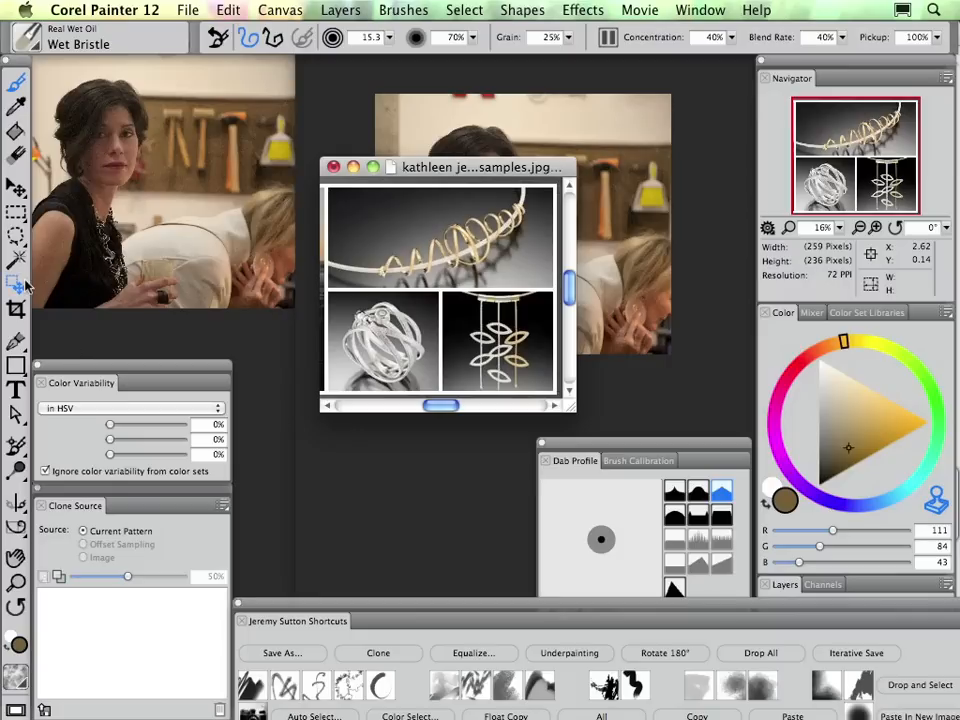
Step: Make a rectangular selection around the hollow leaf pendant in the jewelry samples image and show the Patterns panel beside the Navigator
{"action": "left_click", "coordinate": [15, 211]}
{"action": "left_click_drag", "start_coordinate": [438, 291], "coordinate": [503, 357]}
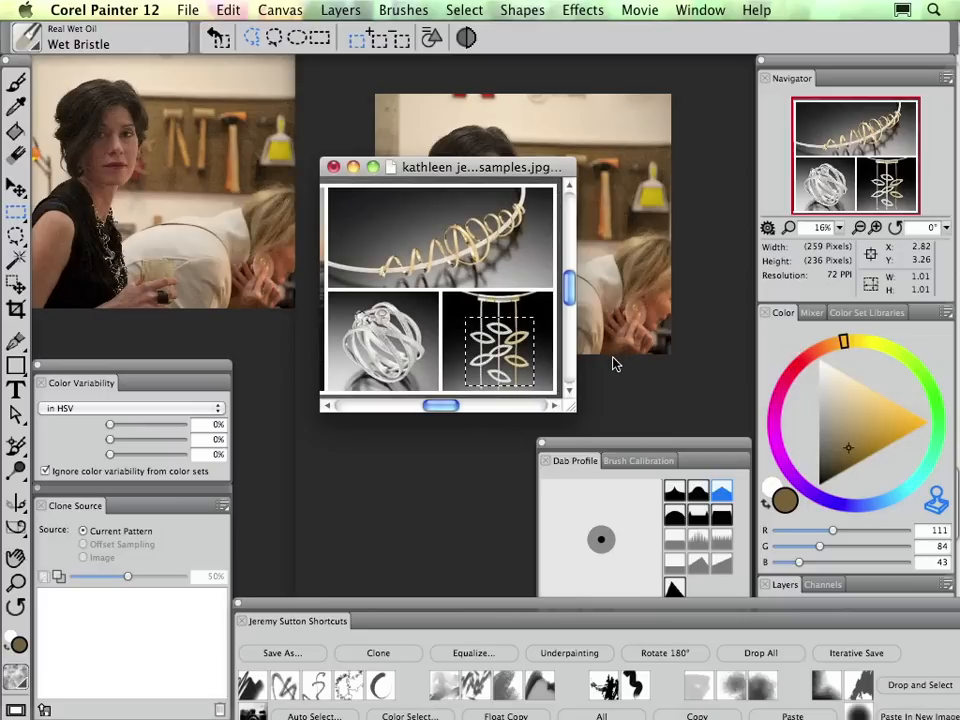
{"action": "key", "text": "grave"}
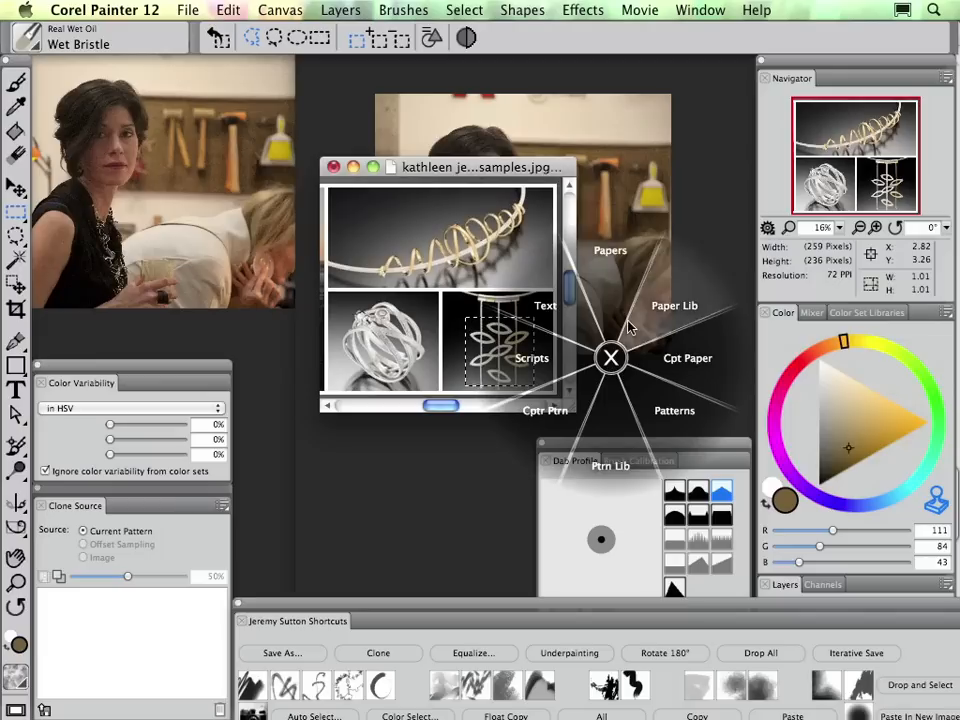
{"action": "left_click", "coordinate": [671, 413]}
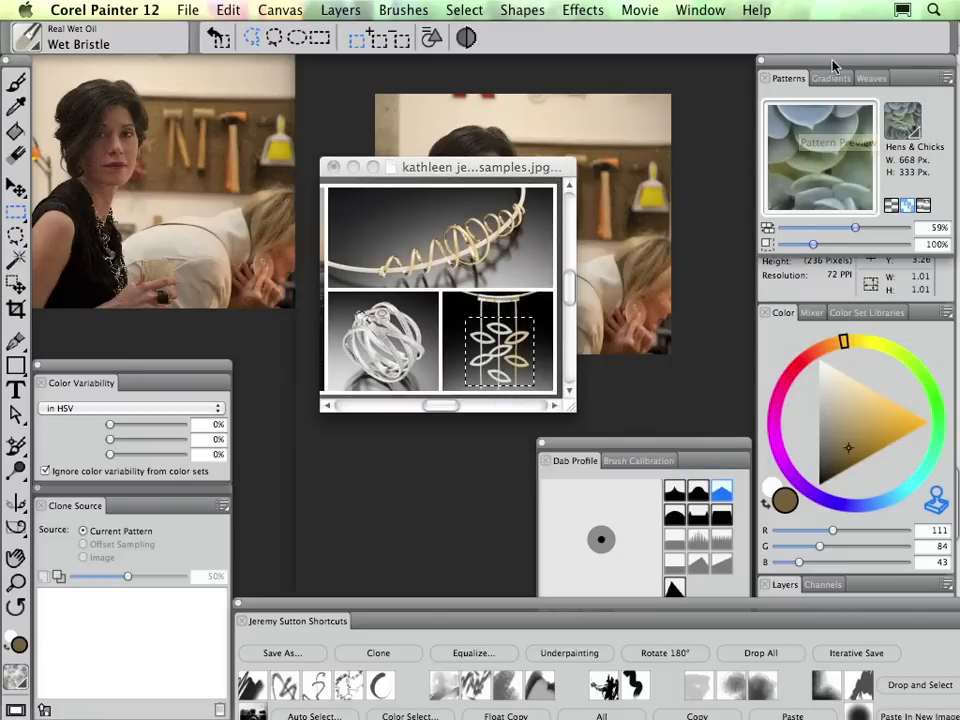
{"action": "left_click_drag", "start_coordinate": [836, 64], "coordinate": [630, 62]}
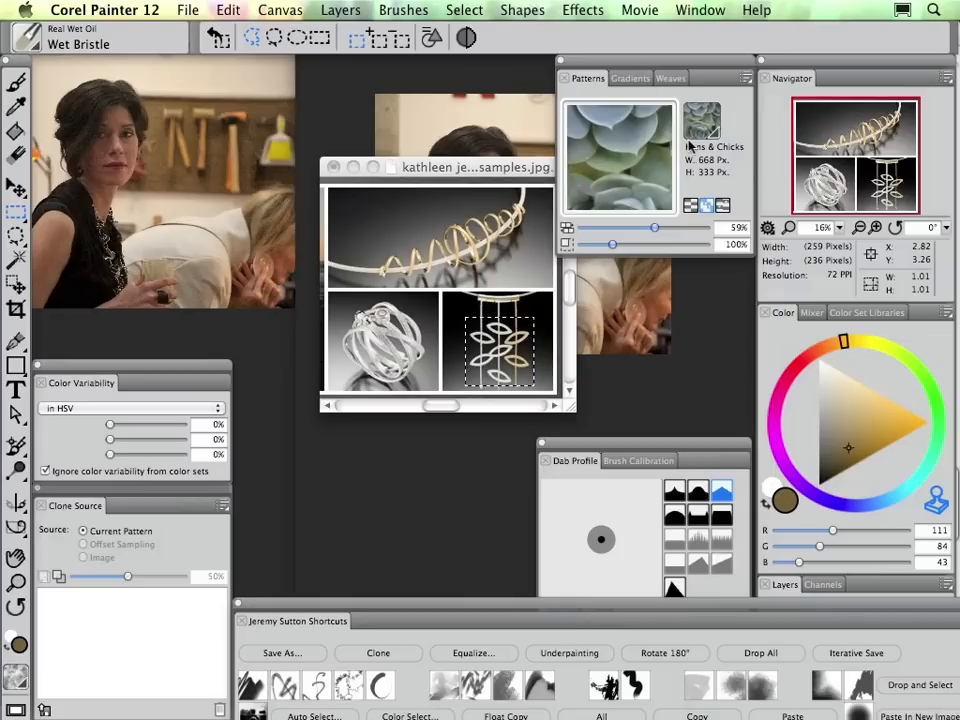
Step: Capture the selected leaf area as a rectangular tile pattern named "maley leaves" with 0% bias
{"action": "left_click", "coordinate": [748, 80]}
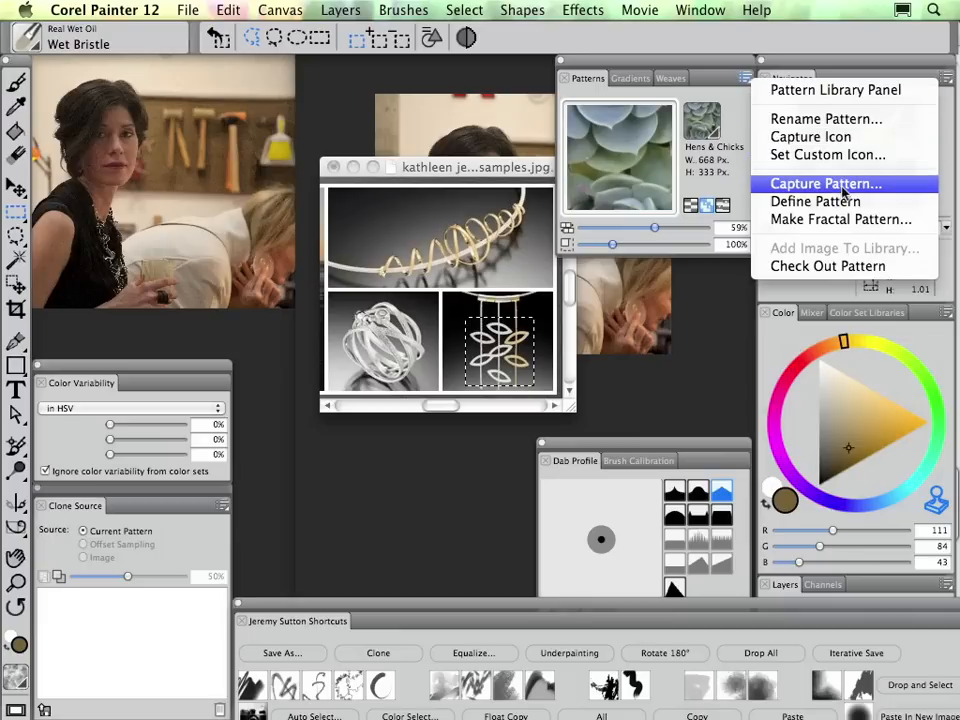
{"action": "left_click", "coordinate": [837, 184]}
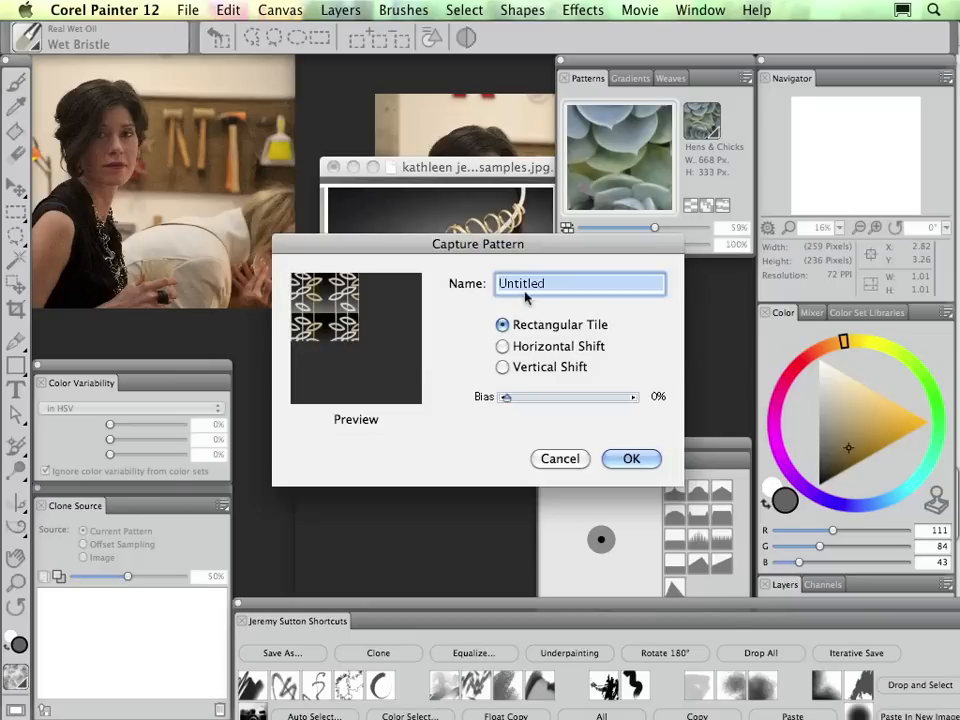
{"action": "type", "text": "maley leaves"}
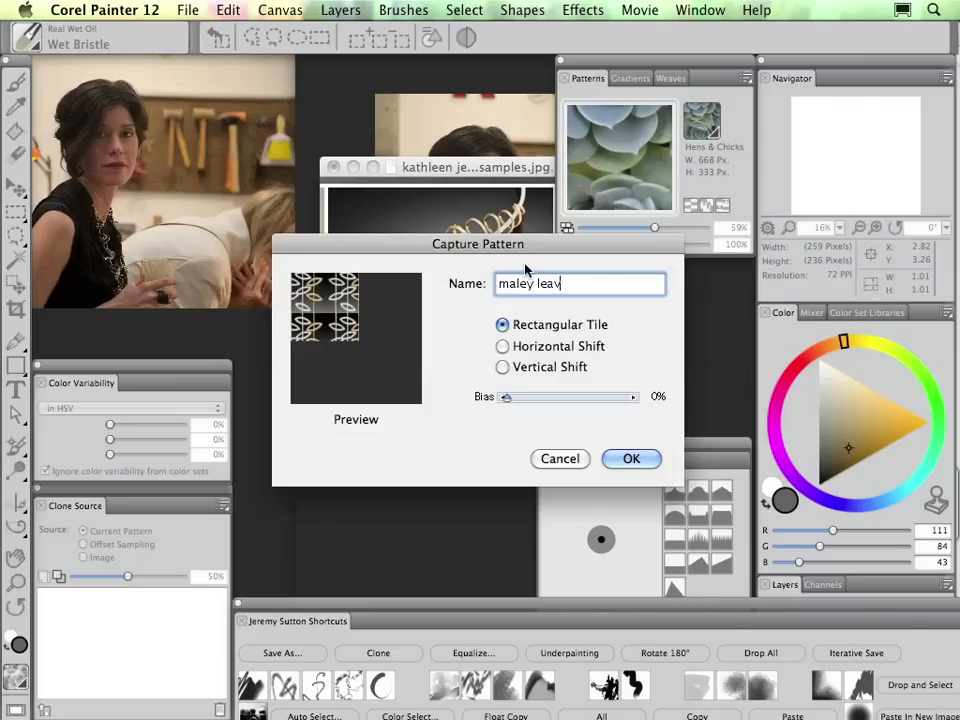
{"action": "left_click", "coordinate": [655, 461]}
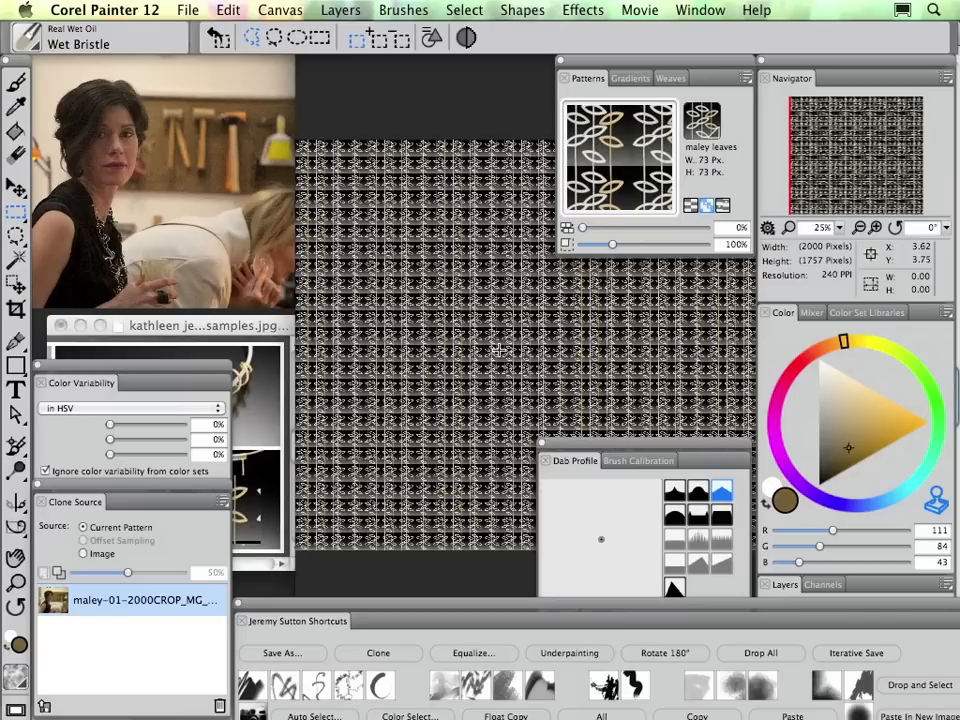
Step: Show the Pattern Libraries panel
{"action": "right_click", "coordinate": [461, 299]}
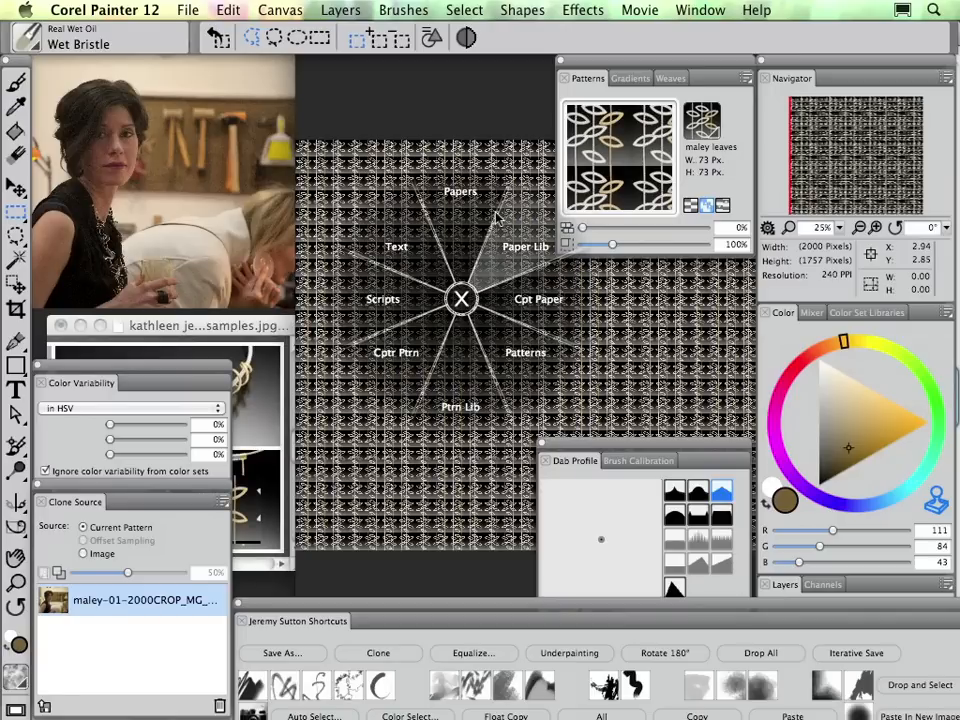
{"action": "left_click", "coordinate": [460, 408]}
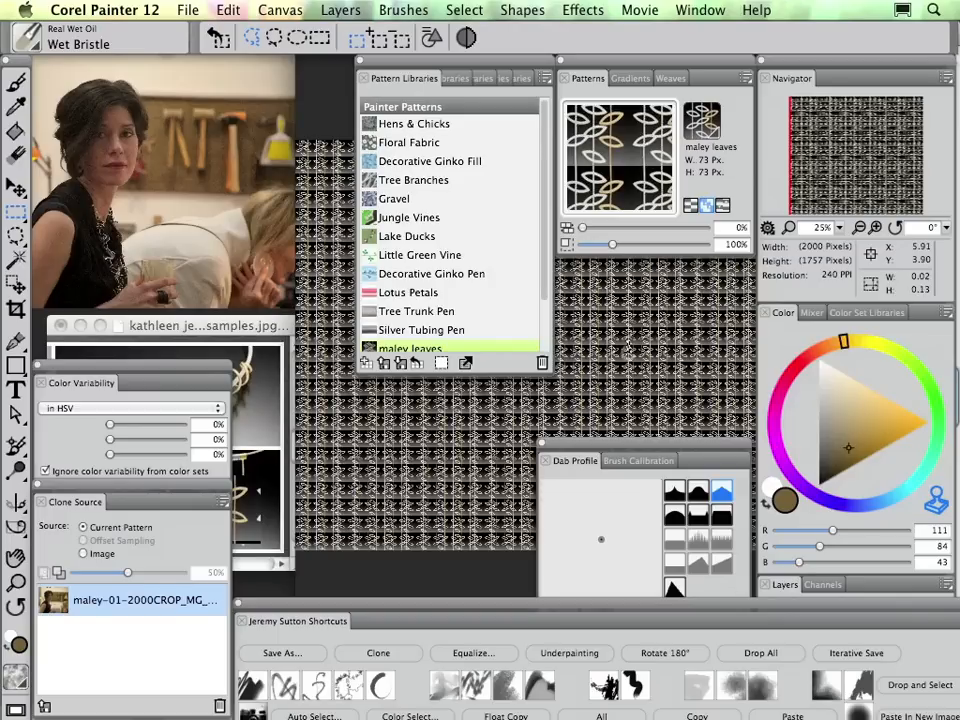
Step: Hide the Patterns control panel and show it again
{"action": "left_click", "coordinate": [705, 12]}
{"action": "mouse_move", "coordinate": [703, 403]}
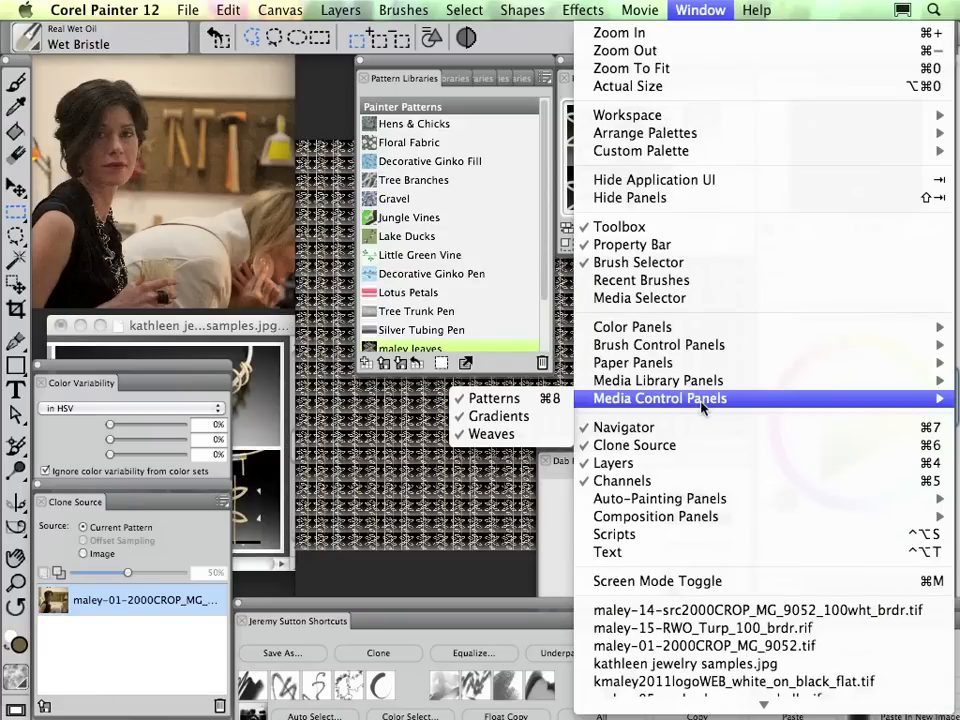
{"action": "left_click", "coordinate": [507, 403]}
{"action": "left_click", "coordinate": [700, 10]}
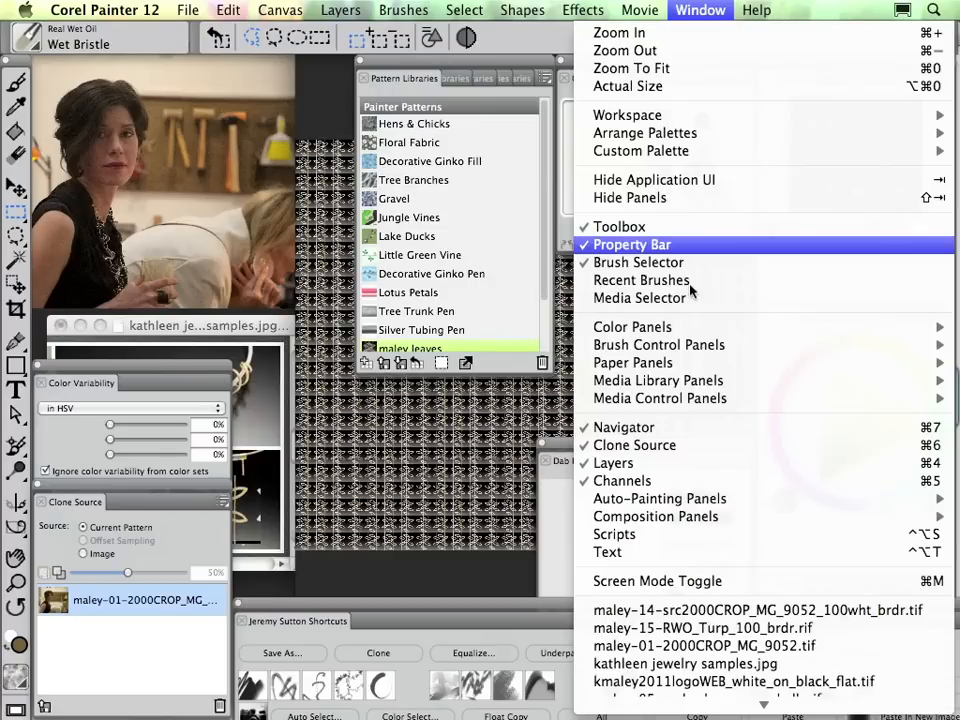
{"action": "mouse_move", "coordinate": [620, 398]}
{"action": "left_click", "coordinate": [500, 394]}
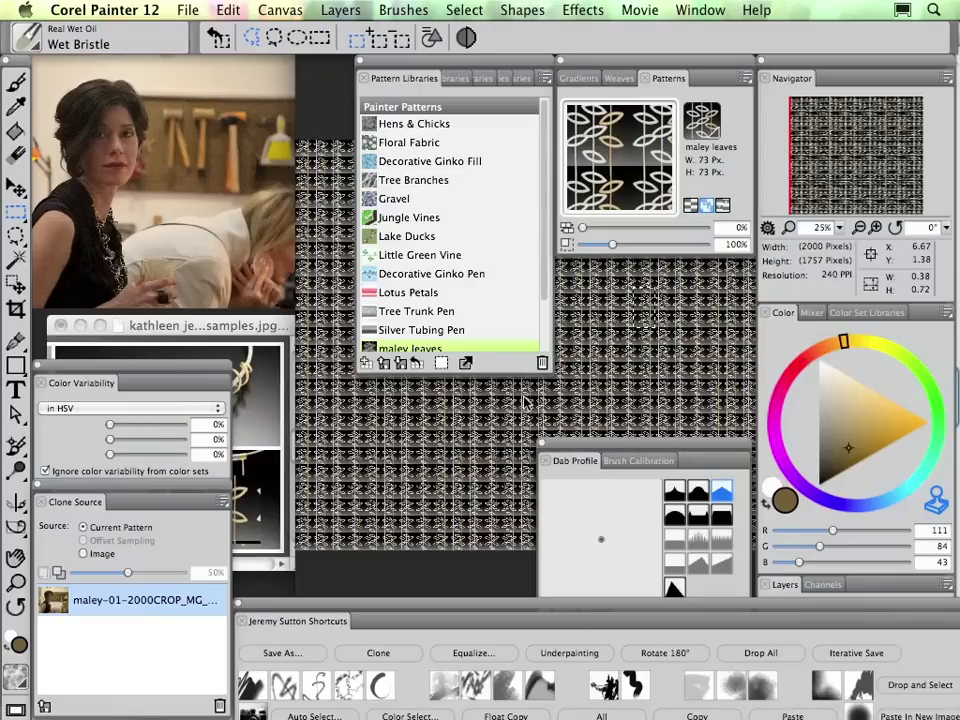
{"action": "left_click", "coordinate": [700, 11]}
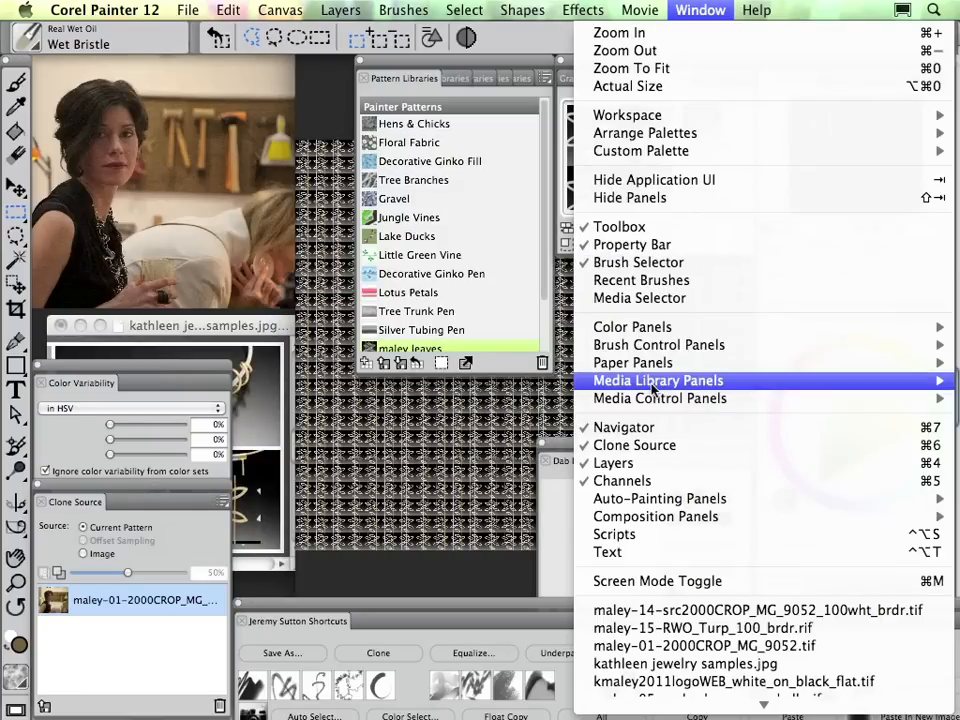
{"action": "mouse_move", "coordinate": [652, 388]}
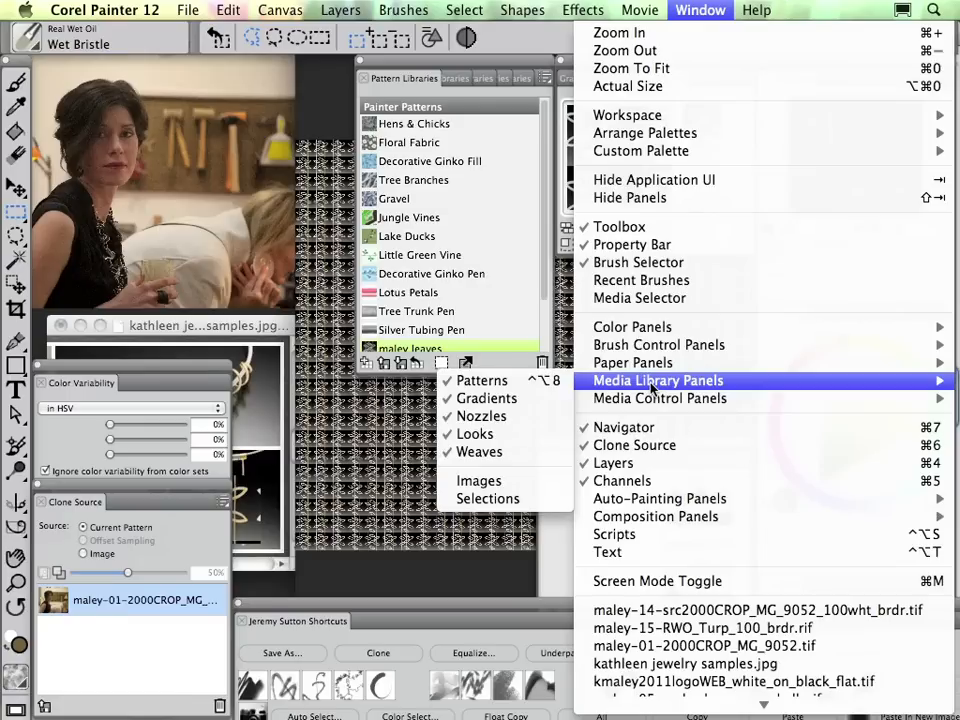
{"action": "left_click", "coordinate": [701, 9]}
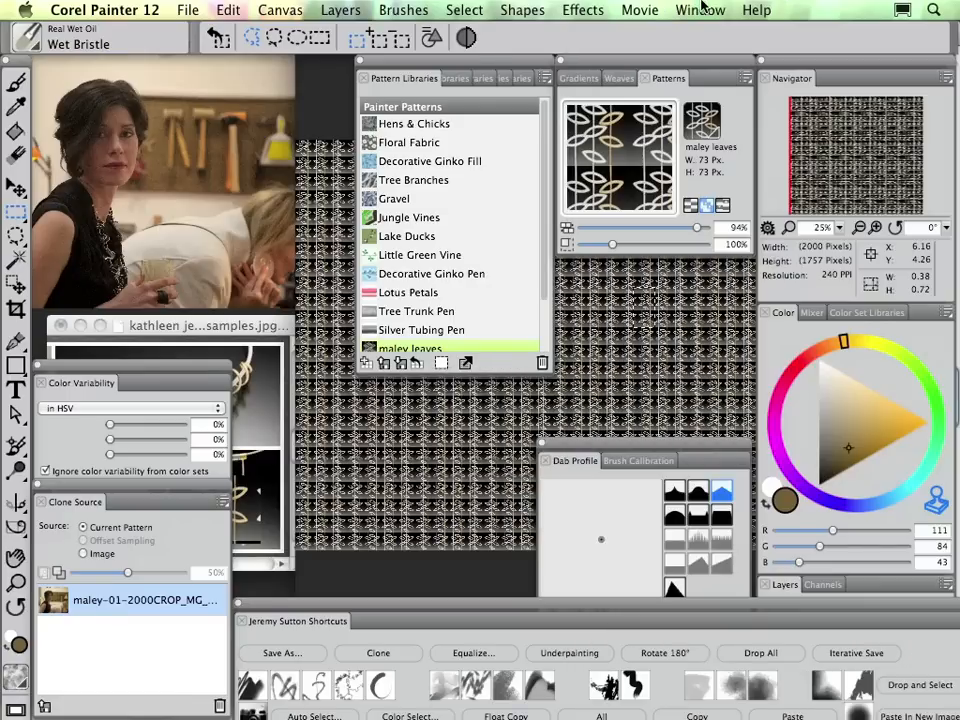
{"action": "left_click", "coordinate": [701, 9]}
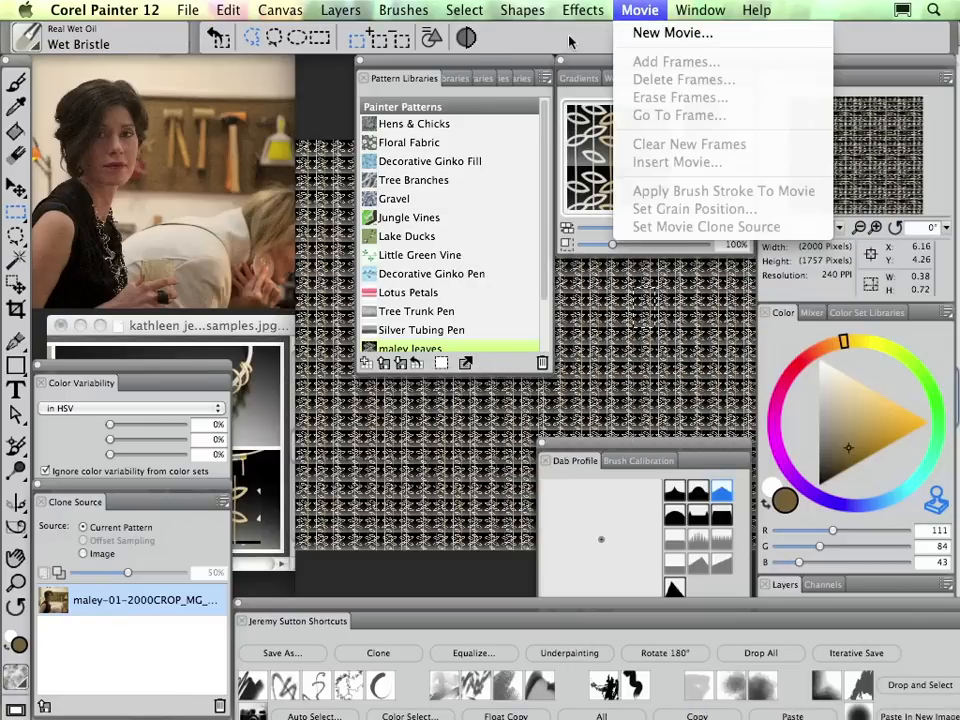
{"action": "left_click", "coordinate": [530, 105]}
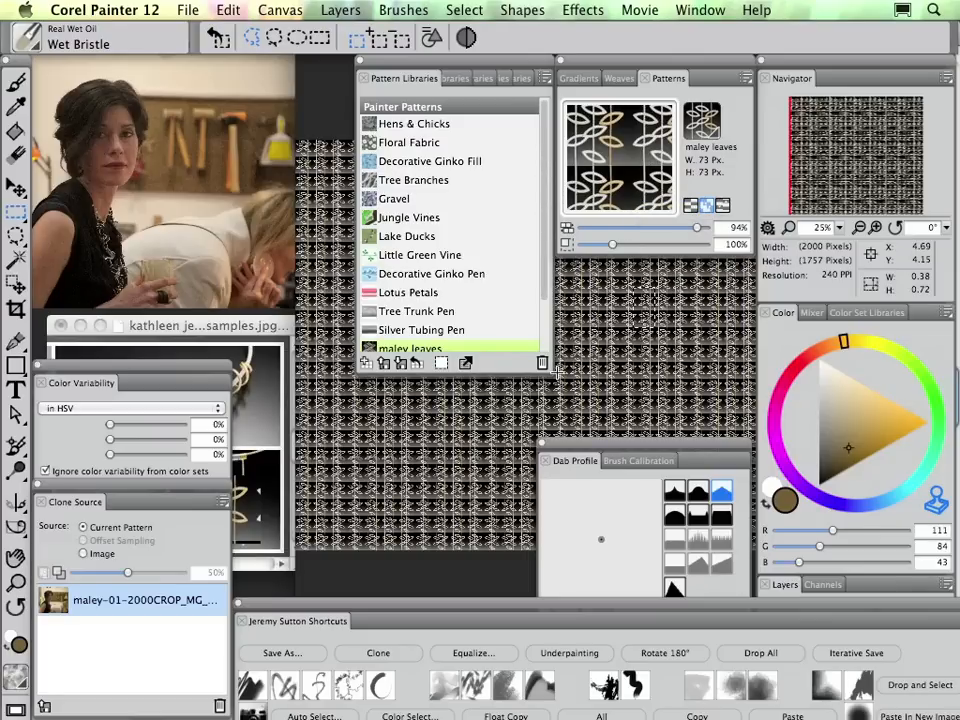
Step: Enlarge the Pattern Libraries panel to fit all its libraries and select the Gravel pattern
{"action": "left_click_drag", "start_coordinate": [556, 370], "coordinate": [562, 518]}
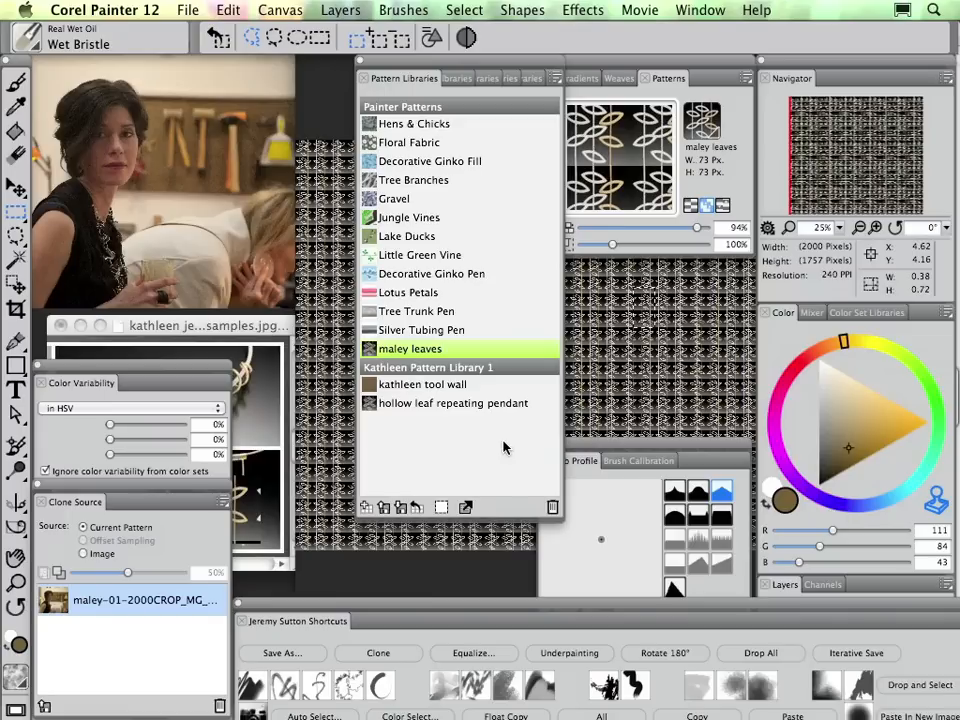
{"action": "left_click", "coordinate": [491, 199]}
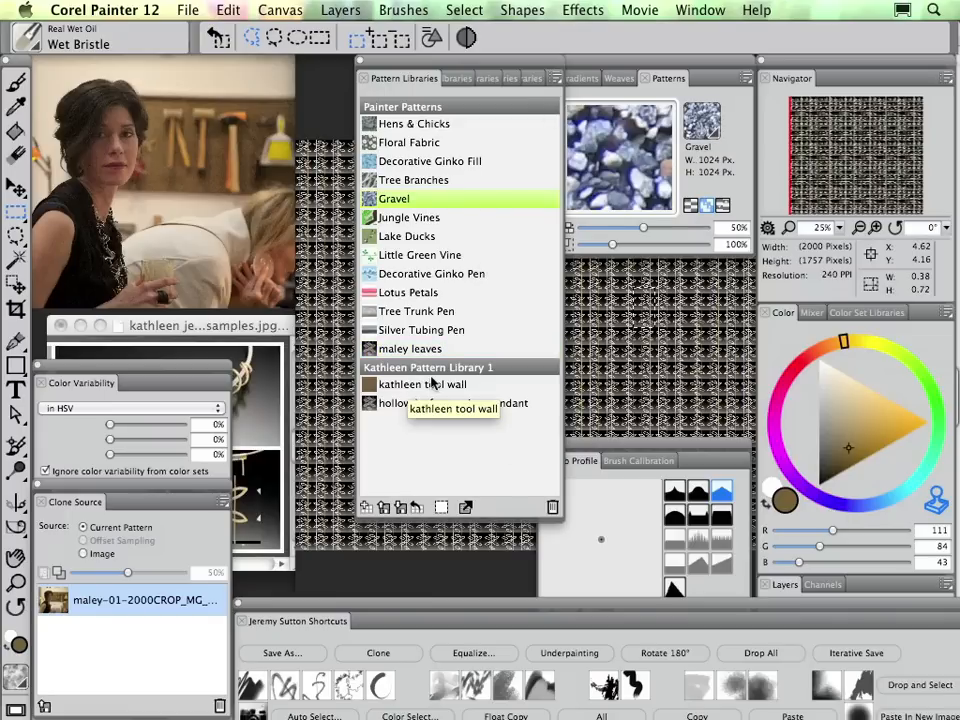
Step: Create a new pattern library named "Maley Patterns1"
{"action": "left_click", "coordinate": [556, 78]}
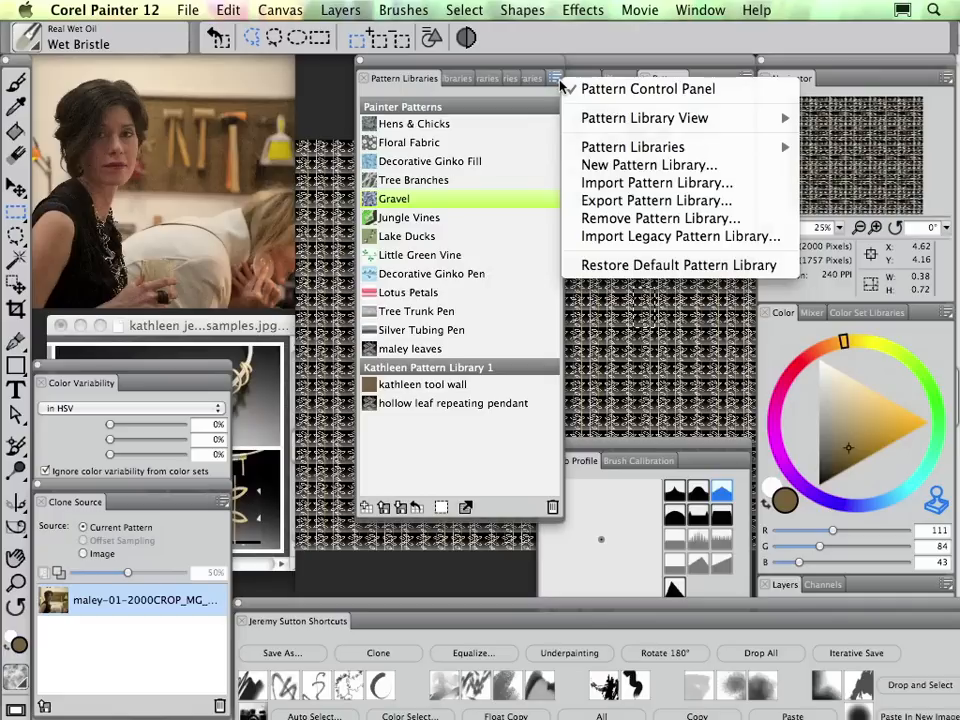
{"action": "left_click", "coordinate": [668, 170]}
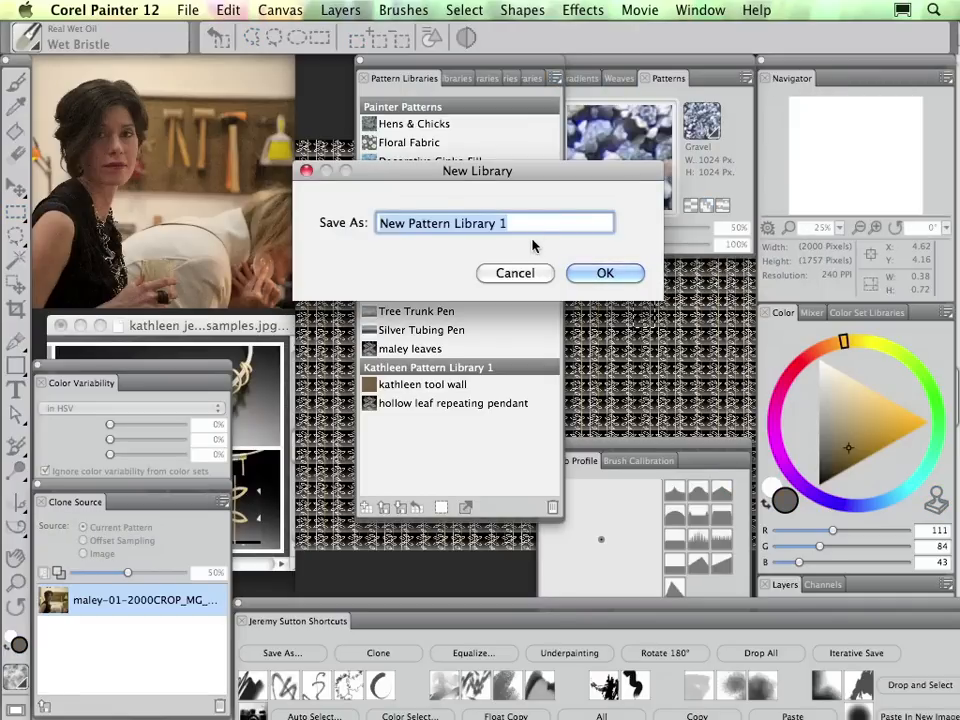
{"action": "type", "text": "Maley"}
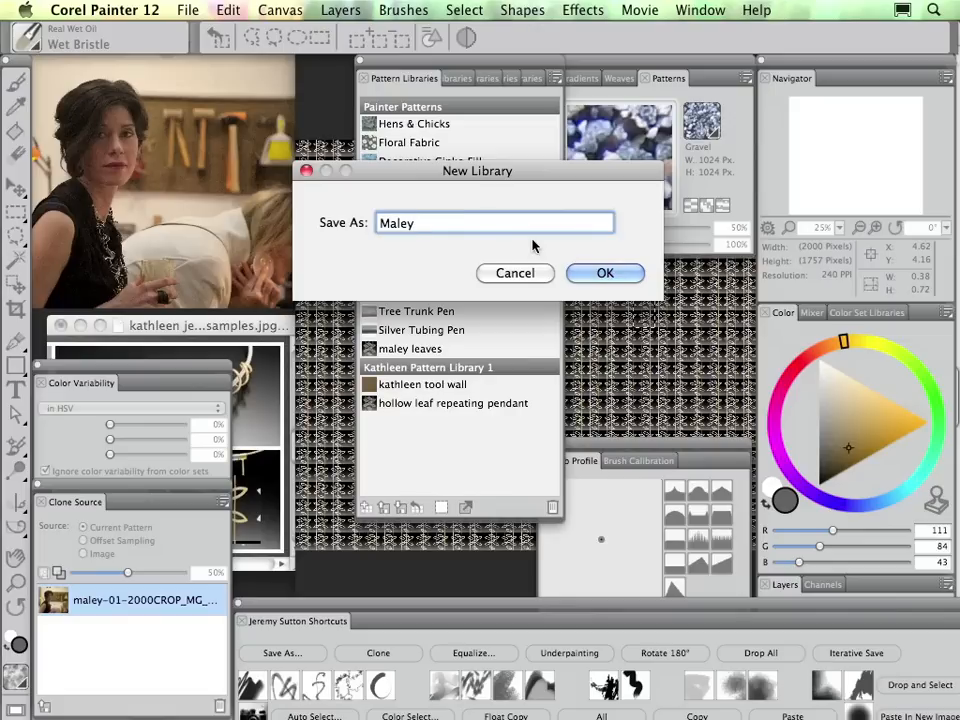
{"action": "type", "text": " Patterns1"}
{"action": "left_click", "coordinate": [612, 280]}
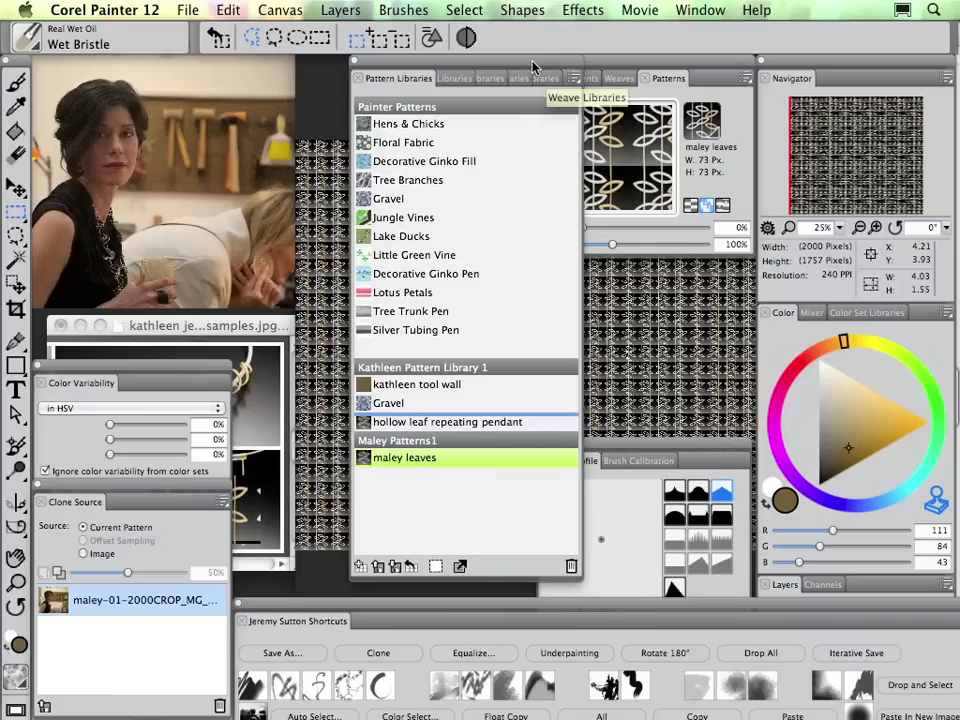
Step: Export the Maley Patterns1 library as Maley Patterns1.patternlibrary into the "Maley – Custom Libraries" folder
{"action": "left_click", "coordinate": [546, 79]}
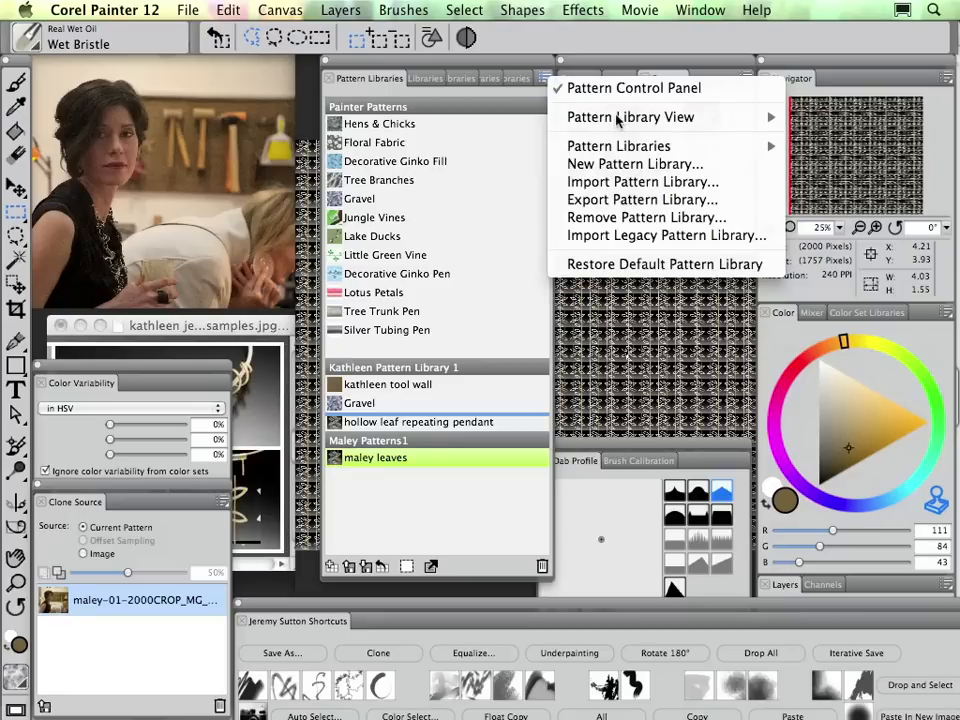
{"action": "left_click", "coordinate": [640, 200]}
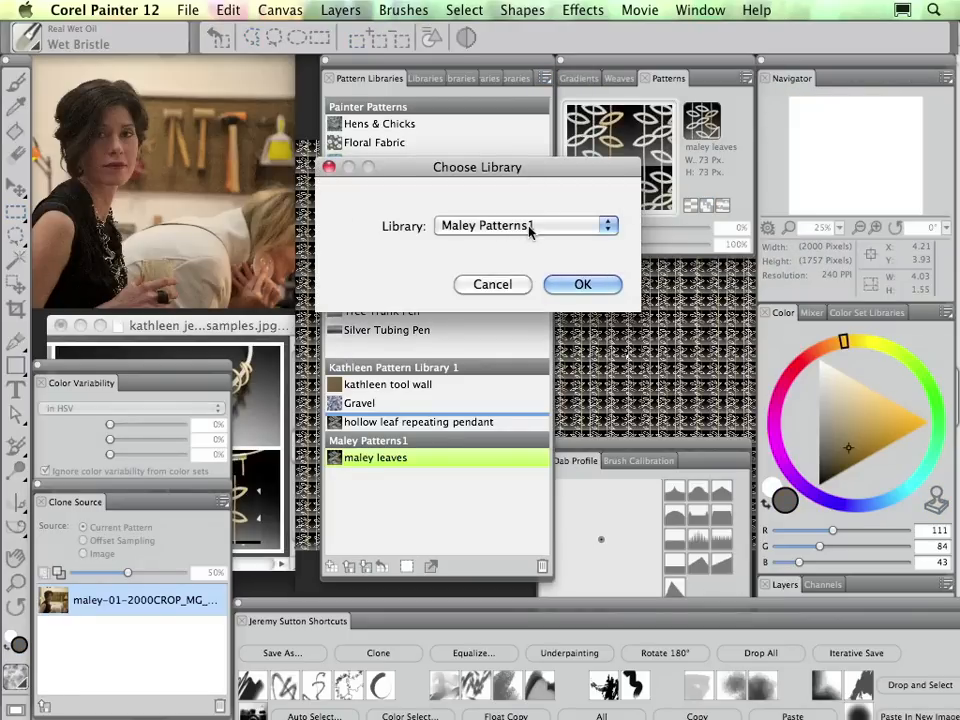
{"action": "key", "text": "Return"}
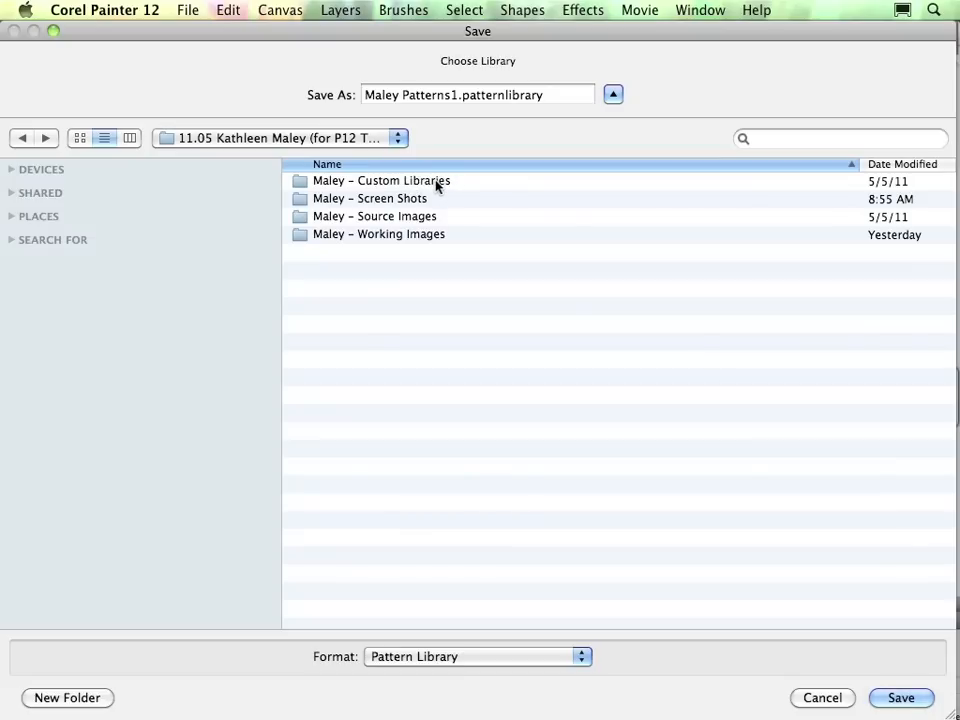
{"action": "double_click", "coordinate": [398, 184]}
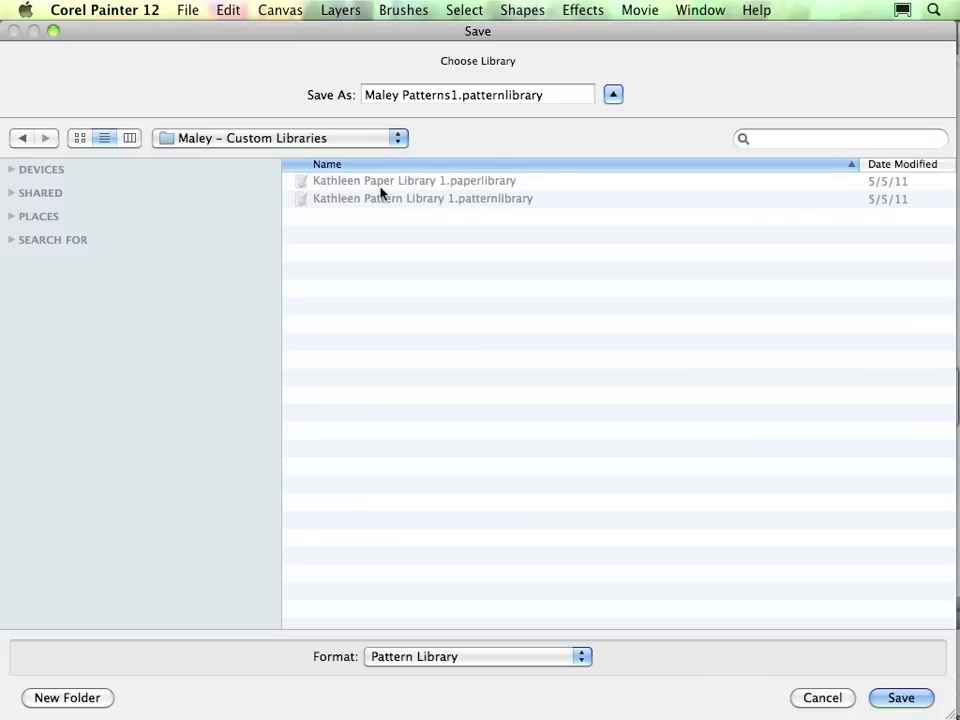
{"action": "left_click", "coordinate": [910, 700]}
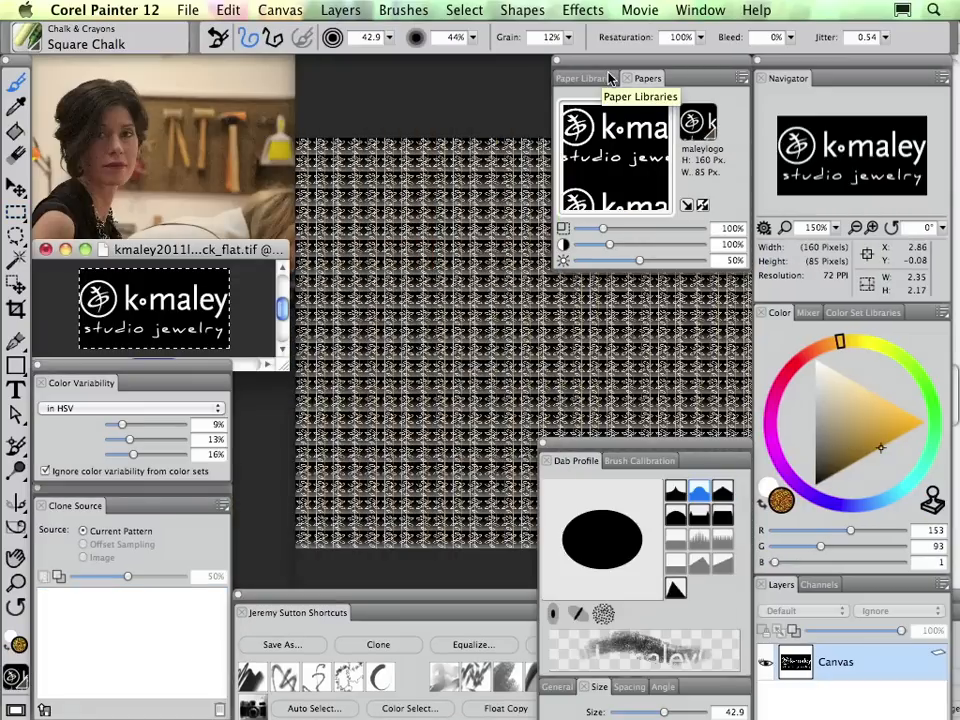
Step: Show the Paper Libraries list, enlarge its panel, and look through all the paper libraries
{"action": "left_click", "coordinate": [596, 79]}
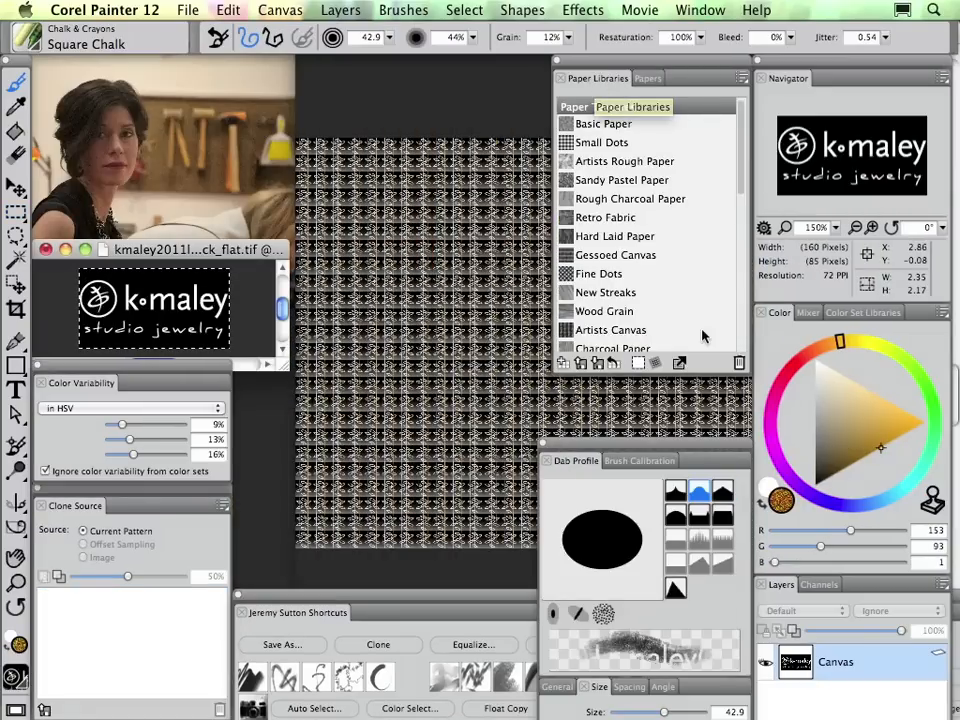
{"action": "left_click_drag", "start_coordinate": [745, 370], "coordinate": [764, 578]}
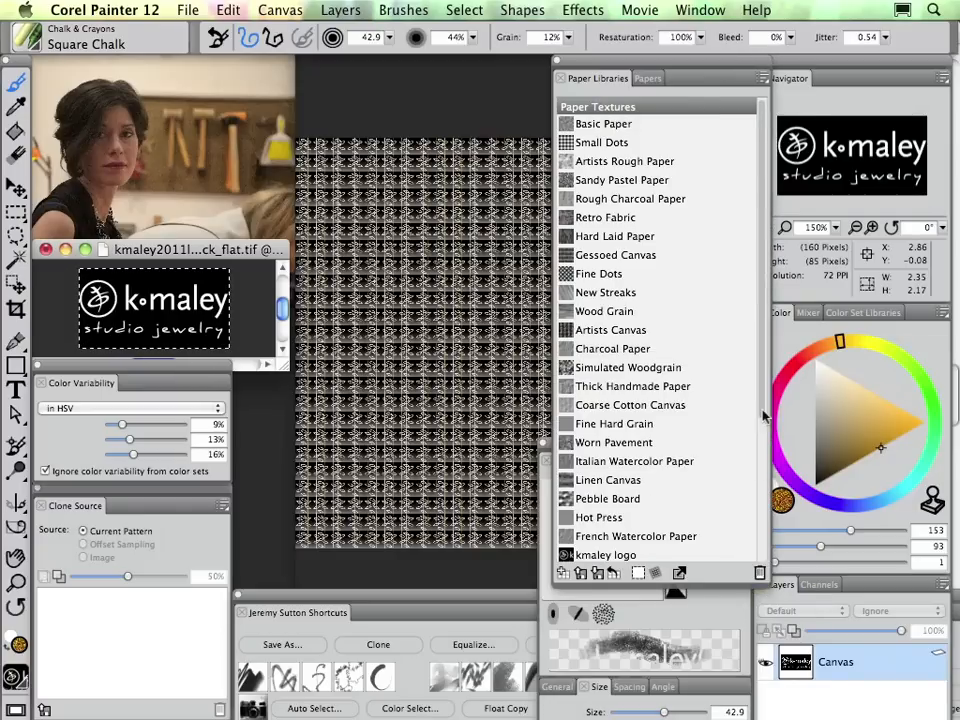
{"action": "left_click_drag", "start_coordinate": [763, 400], "coordinate": [760, 556]}
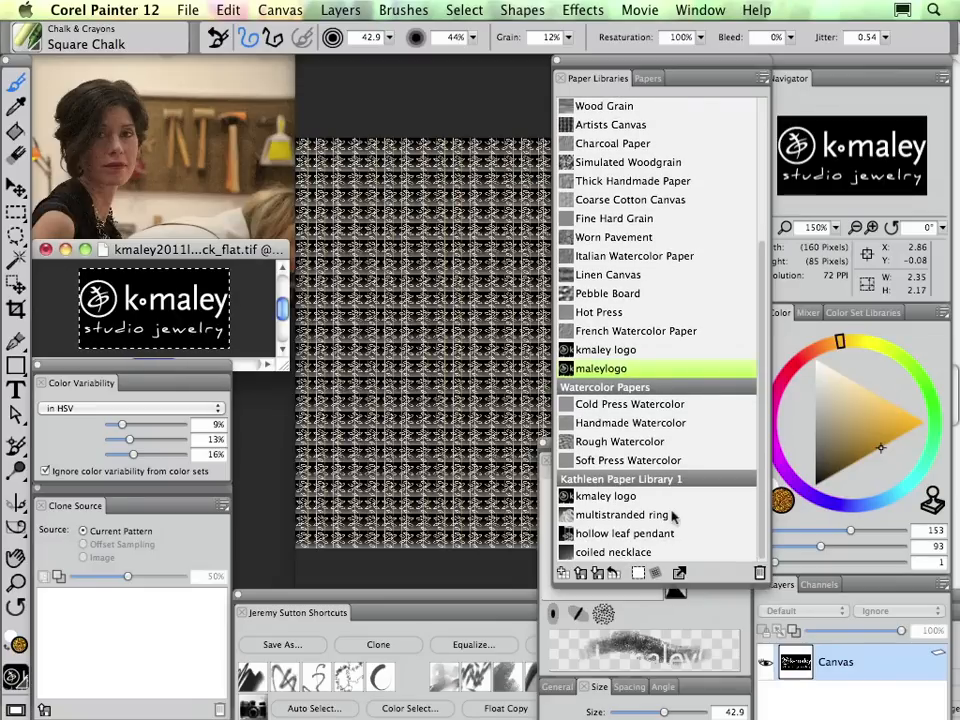
{"action": "scroll", "coordinate": [752, 343], "scroll_direction": "up", "scroll_amount": 5}
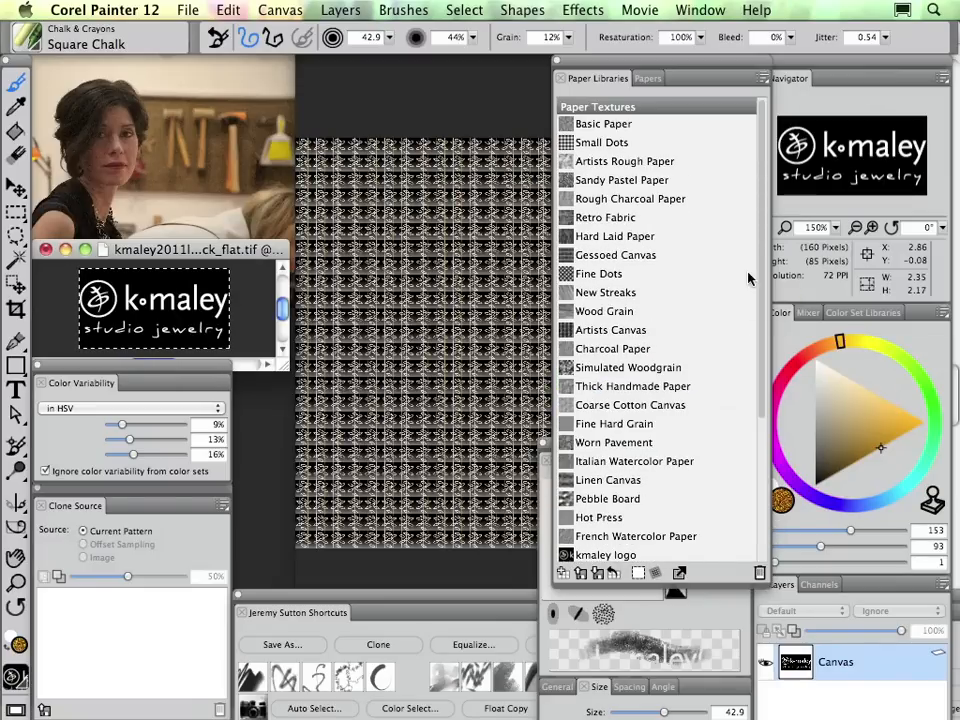
Step: Create a new paper library with a name beginning with "Mal"
{"action": "left_click", "coordinate": [764, 78]}
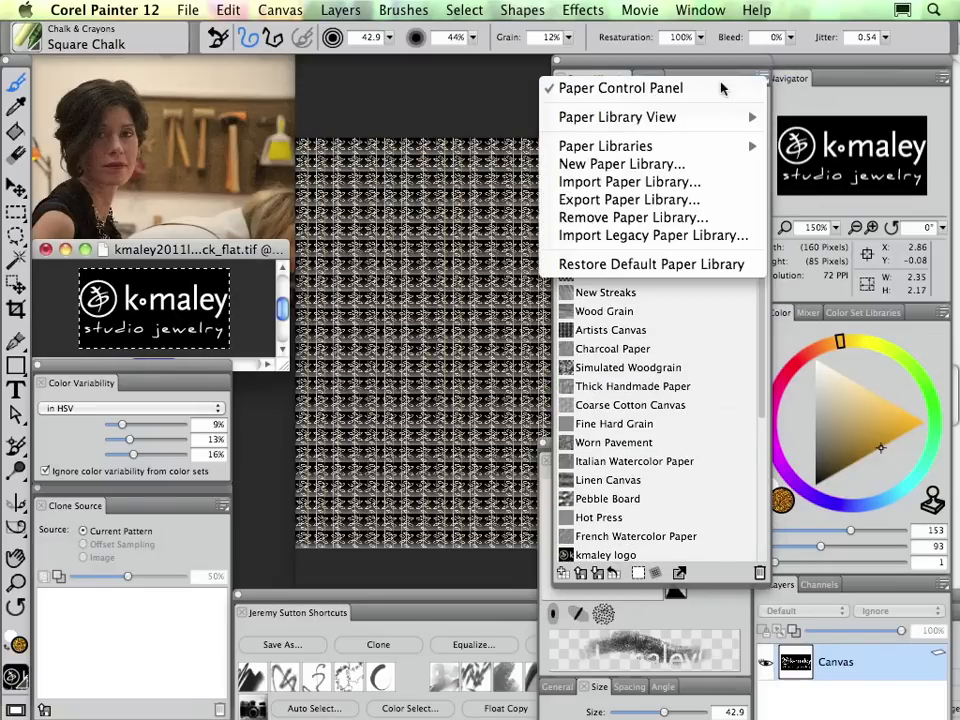
{"action": "left_click", "coordinate": [664, 168]}
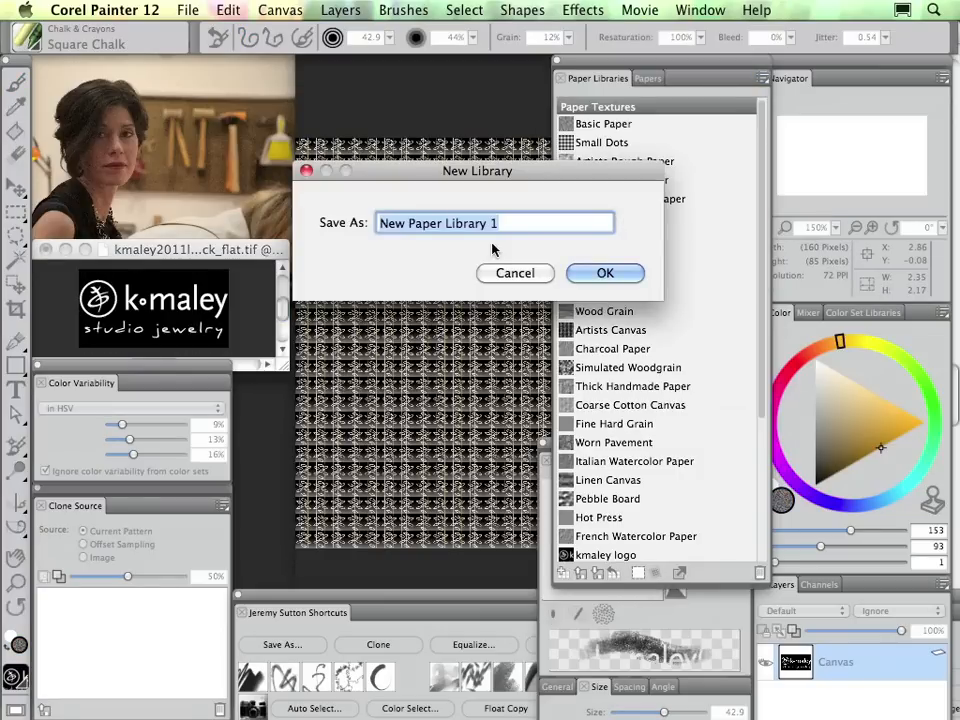
{"action": "type", "text": "Mal"}
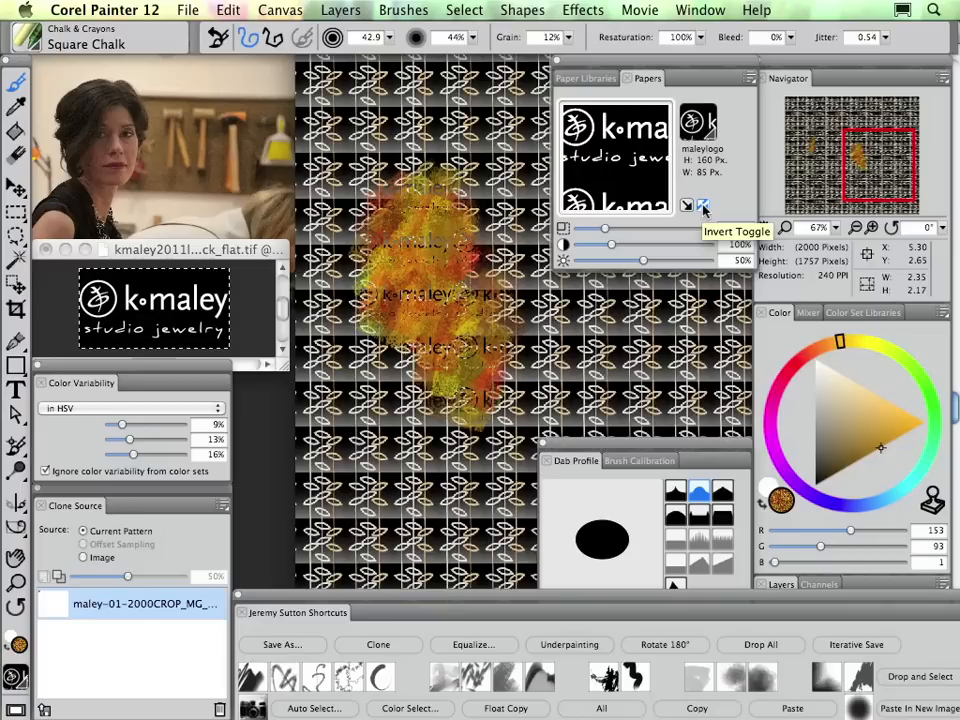
Step: Invert the maleylogo paper and brush its logo texture over the patterned canvas in the current orange-brown and in yellow (RGB 248, 234, 30)
{"action": "left_click", "coordinate": [703, 206]}
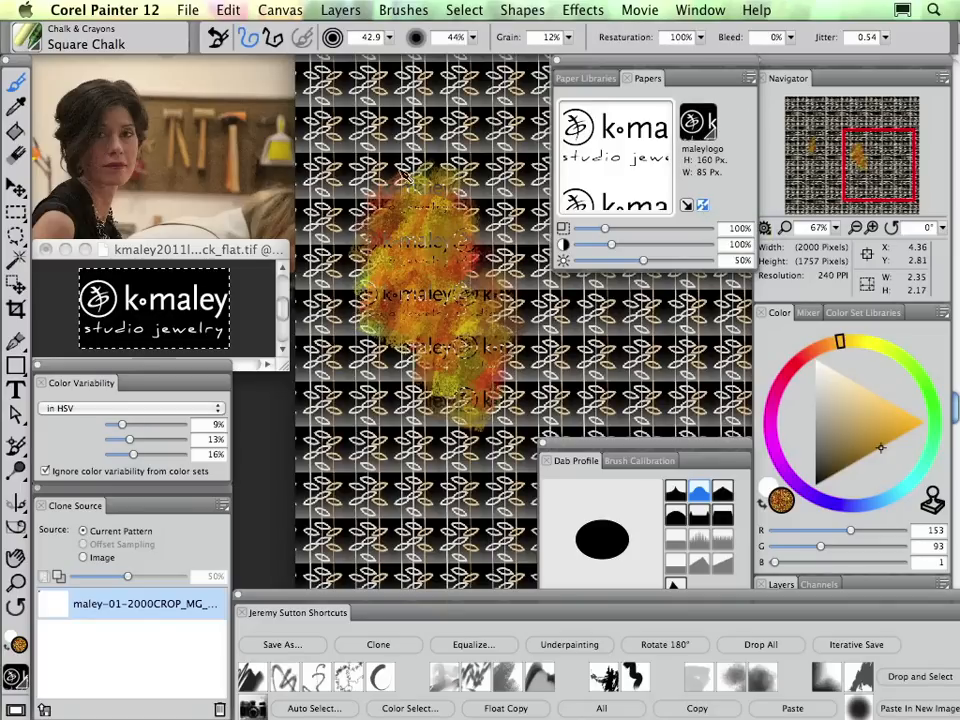
{"action": "mouse_move", "coordinate": [434, 128]}
{"action": "left_mouse_down"}
{"action": "mouse_move", "coordinate": [567, 380]}
{"action": "mouse_move", "coordinate": [594, 392]}
{"action": "mouse_move", "coordinate": [619, 330]}
{"action": "left_mouse_up"}
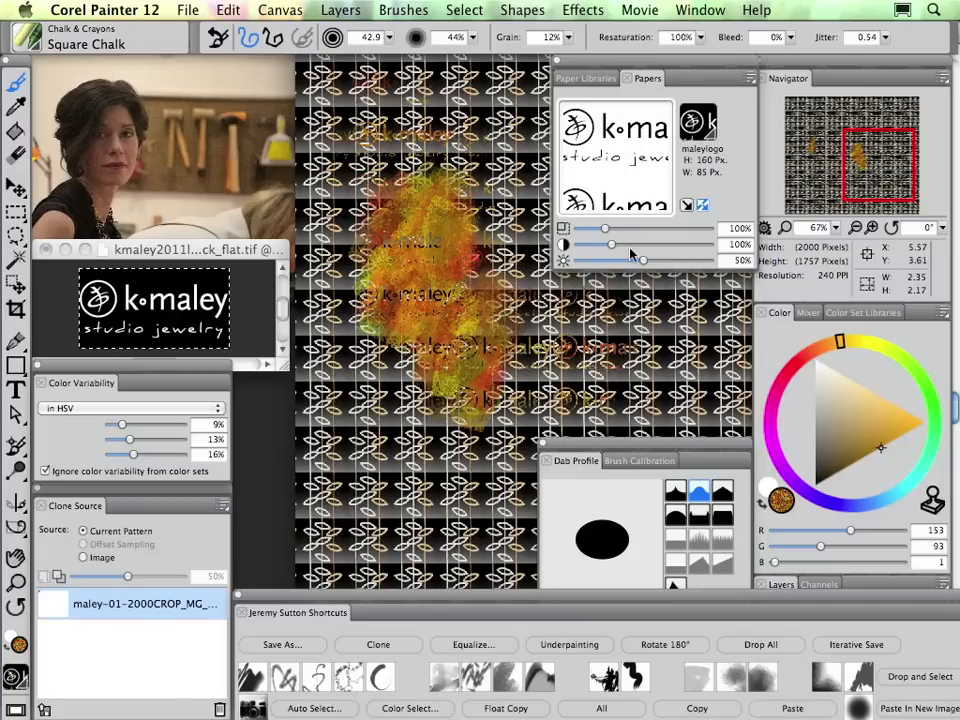
{"action": "left_click", "coordinate": [908, 416]}
{"action": "left_click", "coordinate": [869, 346]}
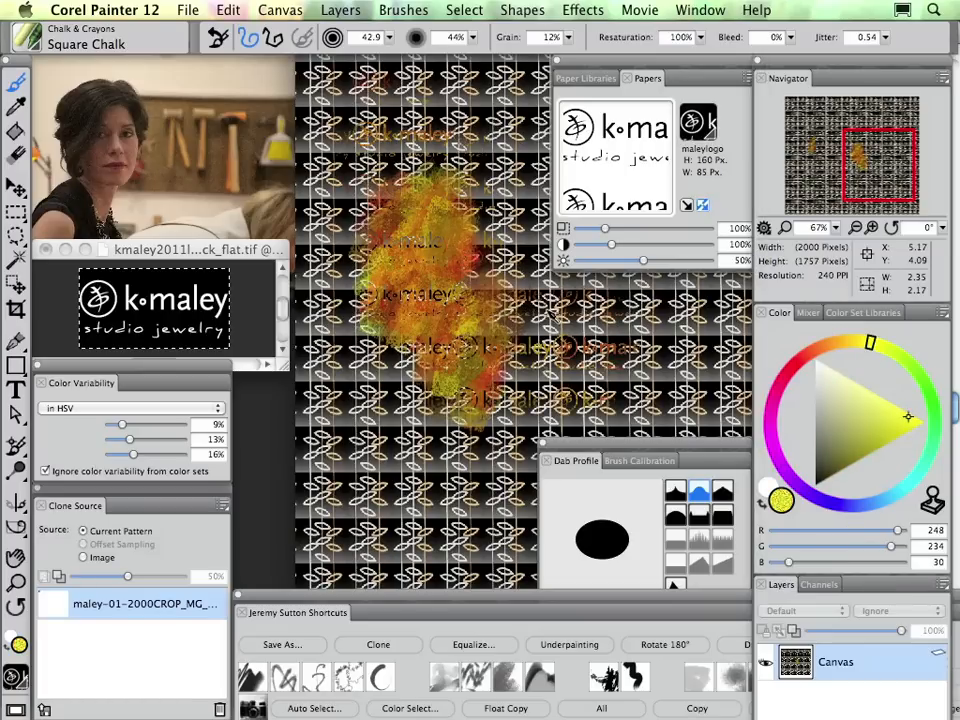
{"action": "mouse_move", "coordinate": [510, 346]}
{"action": "left_mouse_down"}
{"action": "mouse_move", "coordinate": [590, 350]}
{"action": "mouse_move", "coordinate": [400, 458]}
{"action": "mouse_move", "coordinate": [350, 402]}
{"action": "mouse_move", "coordinate": [420, 455]}
{"action": "mouse_move", "coordinate": [330, 455]}
{"action": "left_mouse_up"}
Step: Set the color to turquoise (RGB 102, 255, 239) and brush more rows of the logo texture across the patterned canvas
{"action": "left_click", "coordinate": [914, 482]}
{"action": "left_click", "coordinate": [880, 397]}
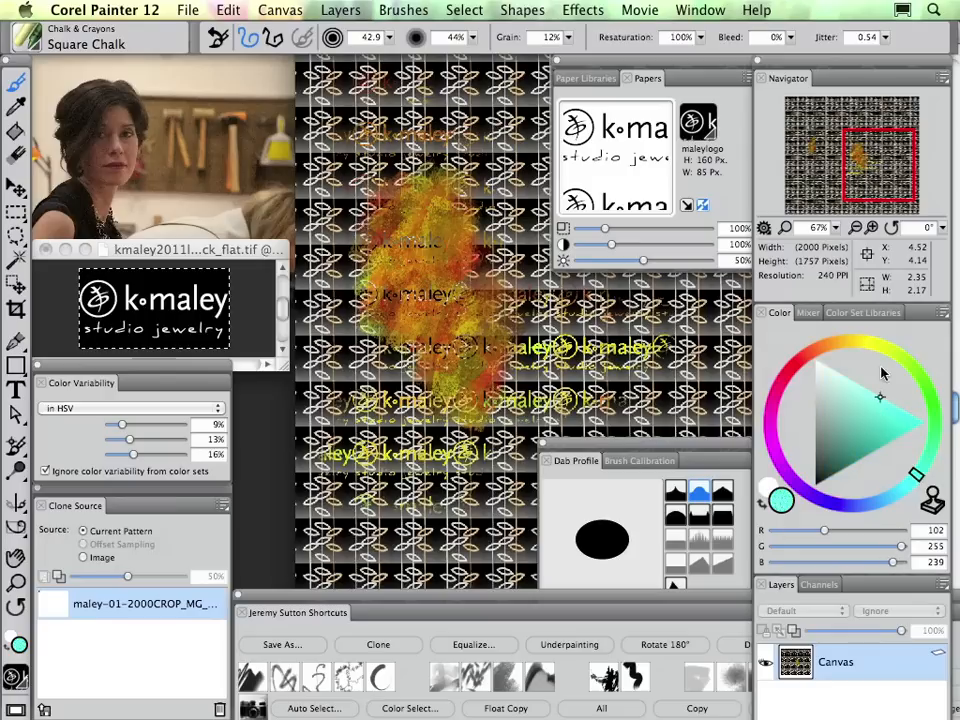
{"action": "mouse_move", "coordinate": [355, 505]}
{"action": "left_mouse_down"}
{"action": "mouse_move", "coordinate": [480, 507]}
{"action": "mouse_move", "coordinate": [465, 535]}
{"action": "mouse_move", "coordinate": [330, 400]}
{"action": "mouse_move", "coordinate": [335, 175]}
{"action": "mouse_move", "coordinate": [406, 105]}
{"action": "mouse_move", "coordinate": [315, 180]}
{"action": "mouse_move", "coordinate": [345, 225]}
{"action": "mouse_move", "coordinate": [410, 260]}
{"action": "mouse_move", "coordinate": [455, 300]}
{"action": "left_mouse_up"}
{"action": "mouse_move", "coordinate": [668, 348]}
{"action": "left_mouse_down"}
{"action": "mouse_move", "coordinate": [600, 398]}
{"action": "mouse_move", "coordinate": [540, 402]}
{"action": "mouse_move", "coordinate": [500, 455]}
{"action": "mouse_move", "coordinate": [485, 503]}
{"action": "left_mouse_up"}
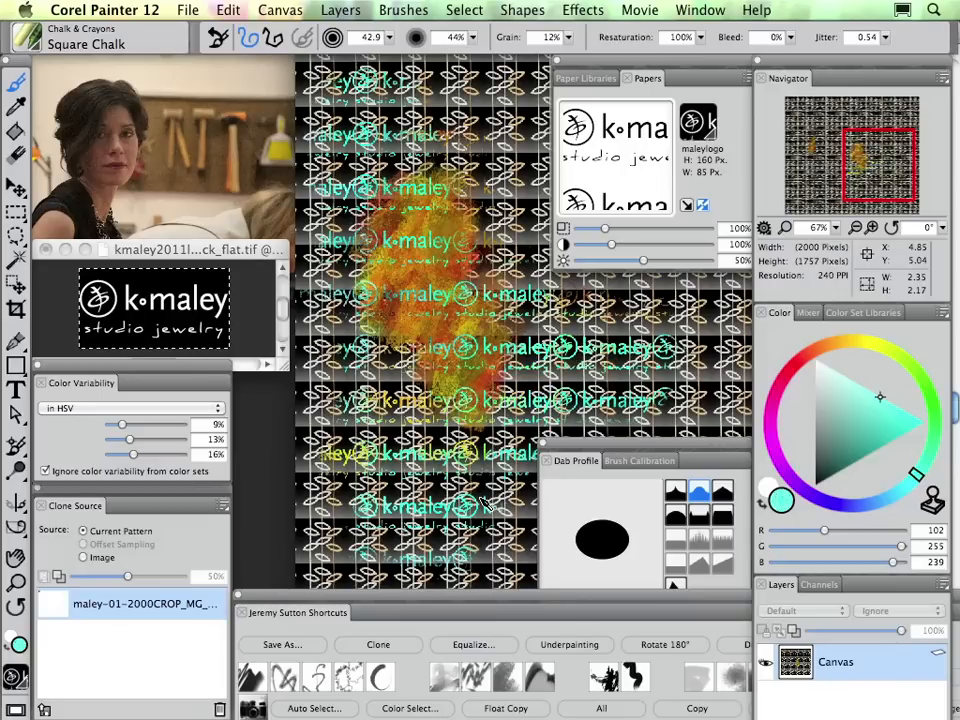